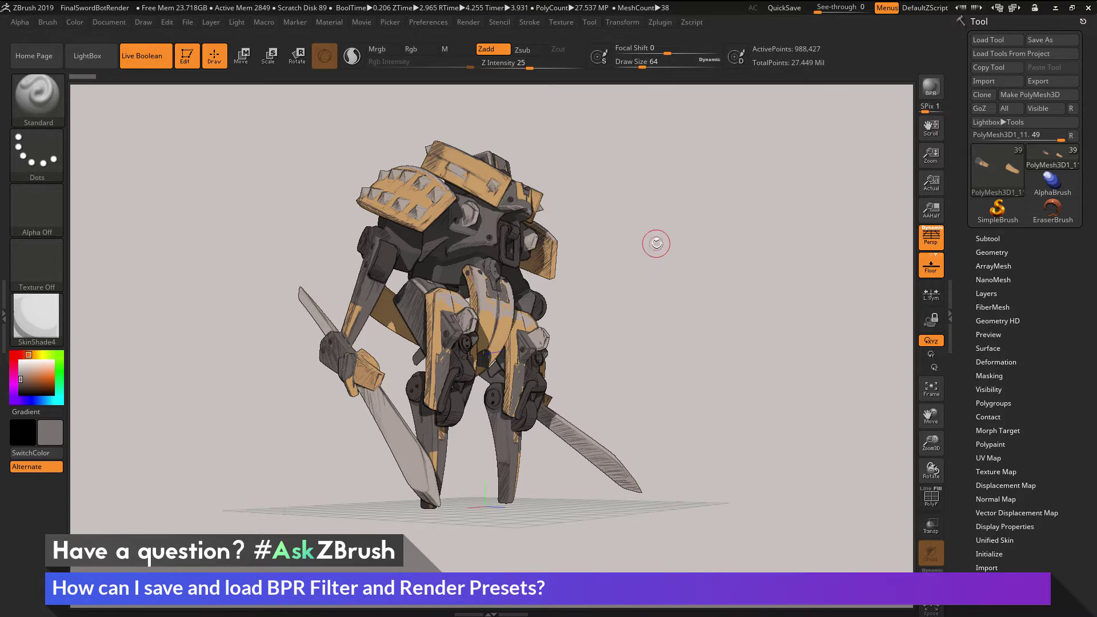
# Tilt the robot view, dock the Render menu left with BPR Filters open, and BPR-render
pyautogui.moveTo(685, 281); pyautogui.dragTo(683, 264)
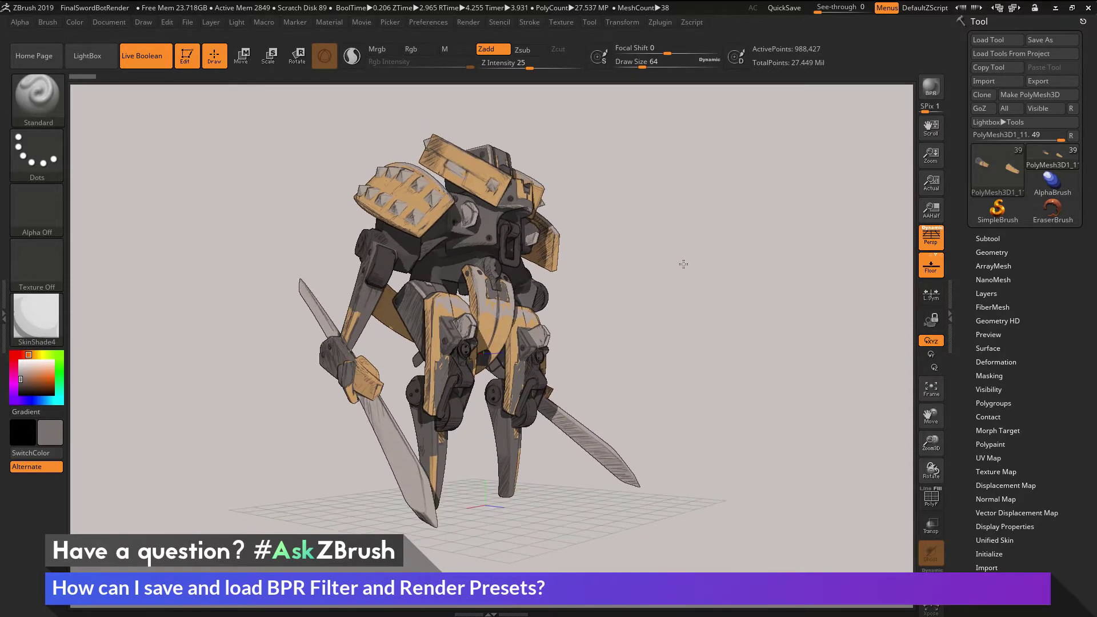
pyautogui.click(683, 264)
pyautogui.click(468, 23)
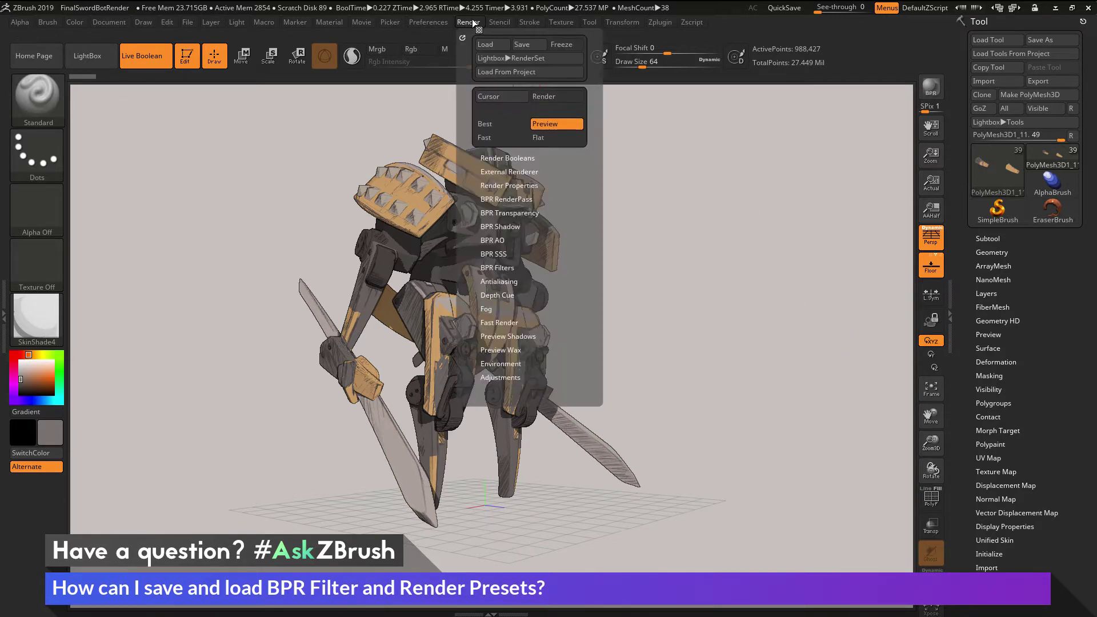
pyautogui.moveTo(459, 35); pyautogui.dragTo(68, 86)
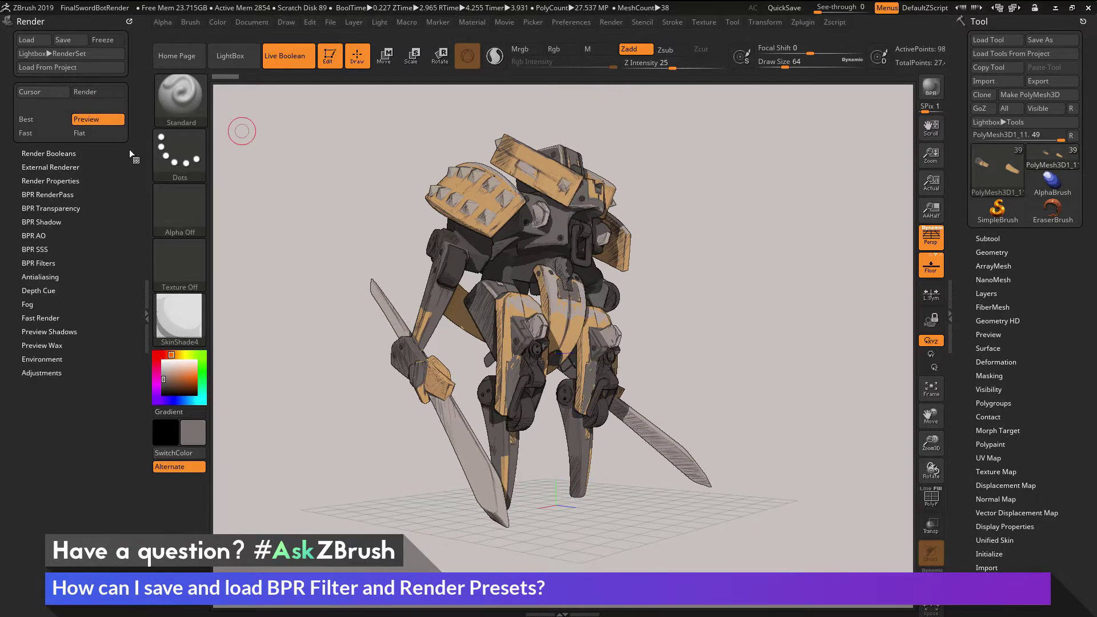
pyautogui.click(32, 263)
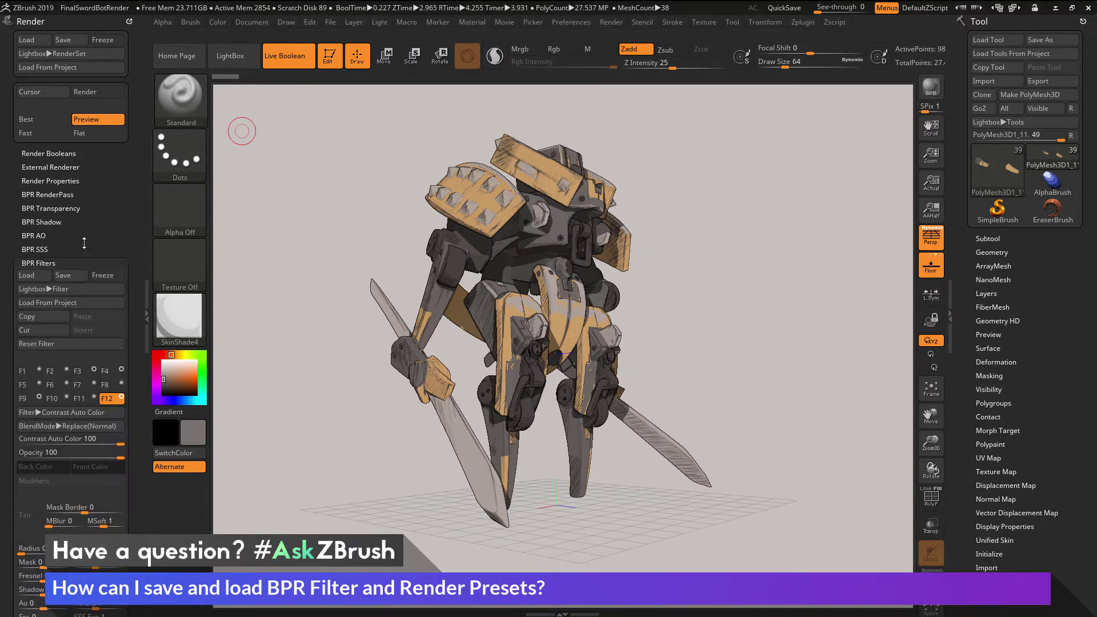
pyautogui.scroll(-2, 32, 331)
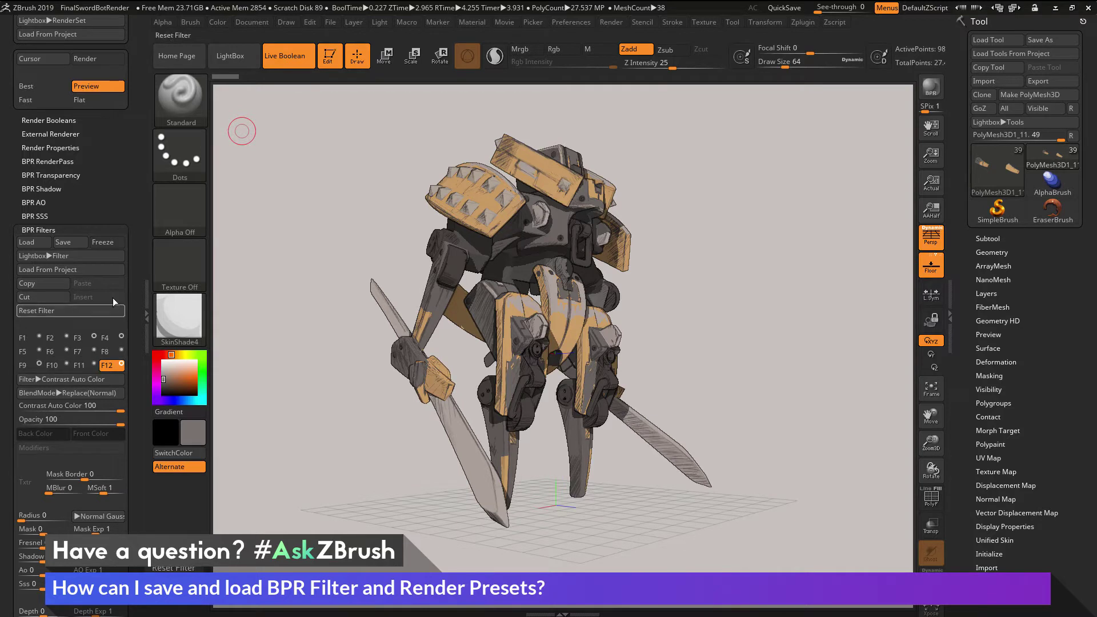
pyautogui.click(927, 96)
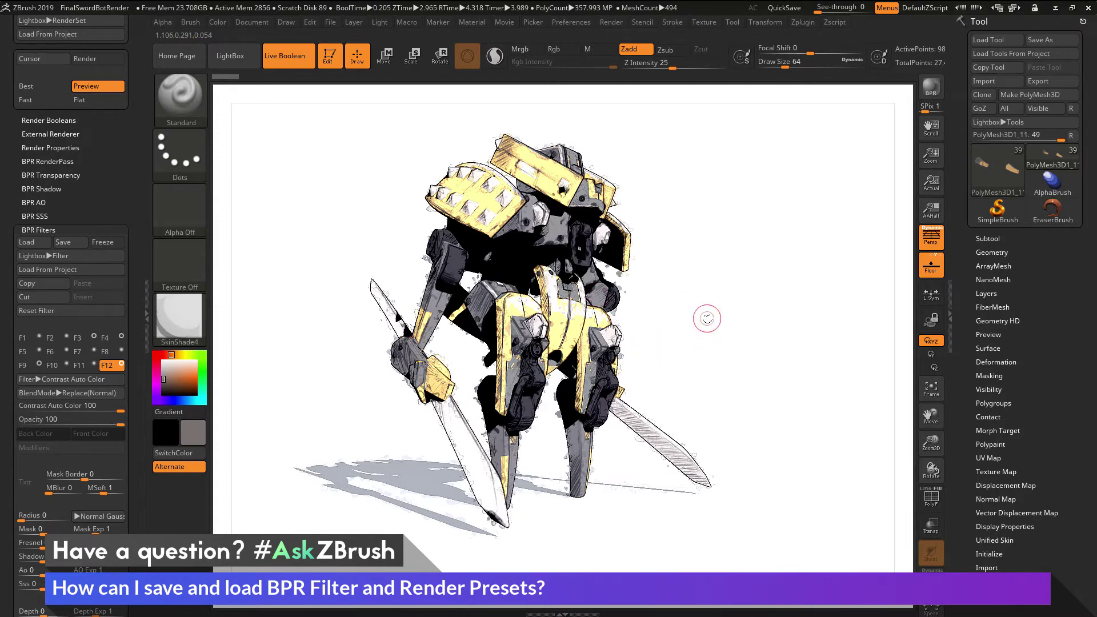
# Let the inked-style BPR render finish and scroll the Render tray back to BPR Filters
pyautogui.scroll(2, 112, 121)
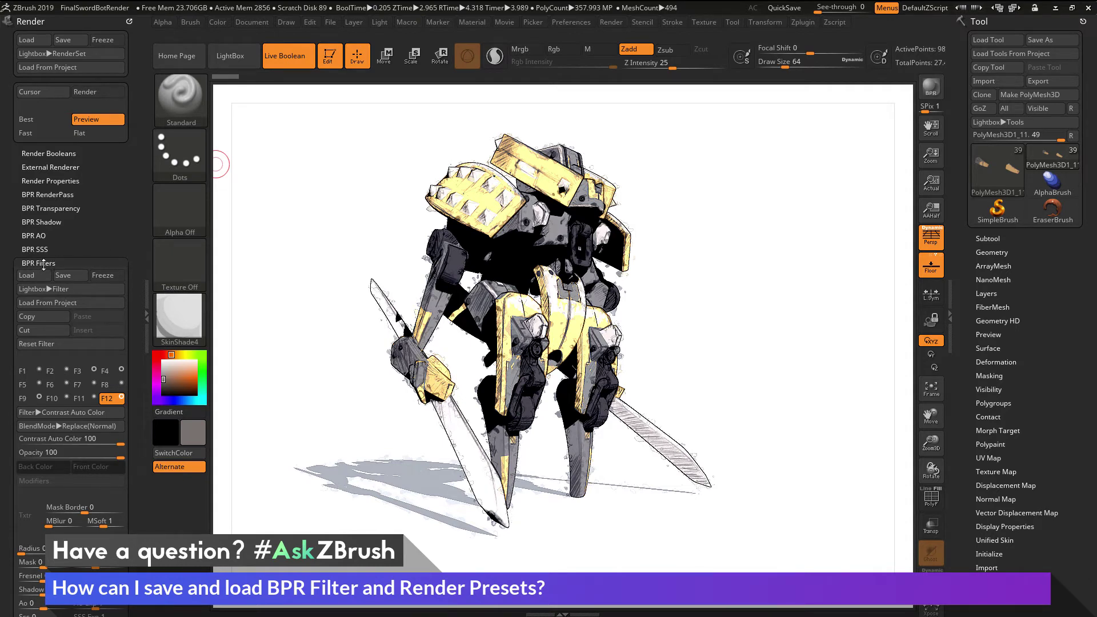
pyautogui.moveTo(57, 262)
pyautogui.mouseDown()
pyautogui.moveTo(57, 152)
pyautogui.moveTo(52, 268)
pyautogui.mouseUp()
# Save the BPR filter settings as BPRFilter.zrp in the AskZBrush folder
pyautogui.click(70, 272)
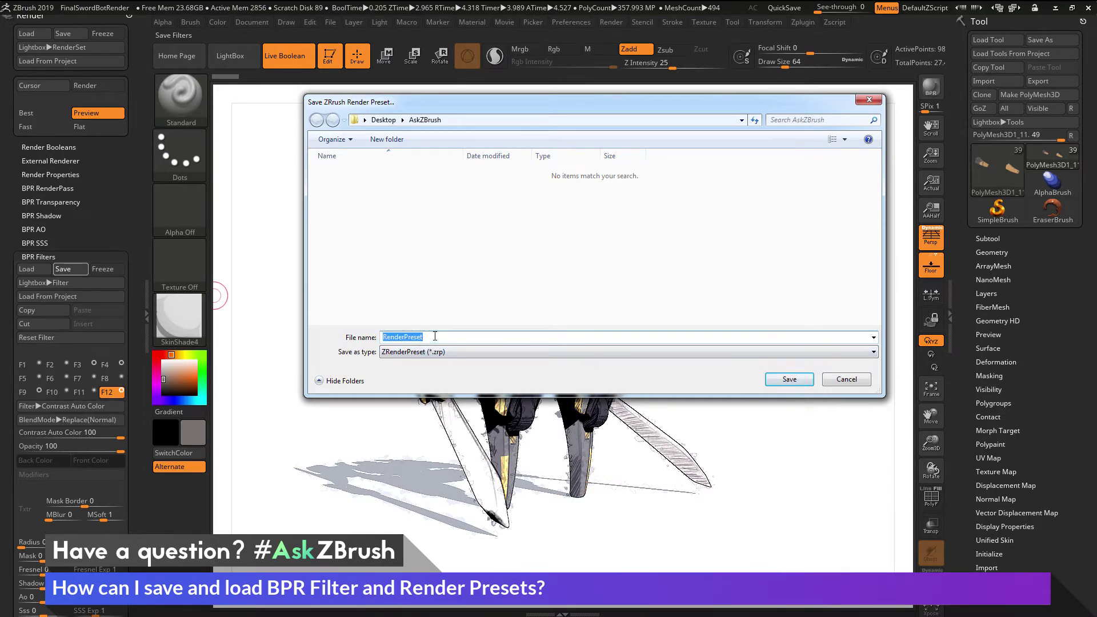
pyautogui.write('BPRFilter')
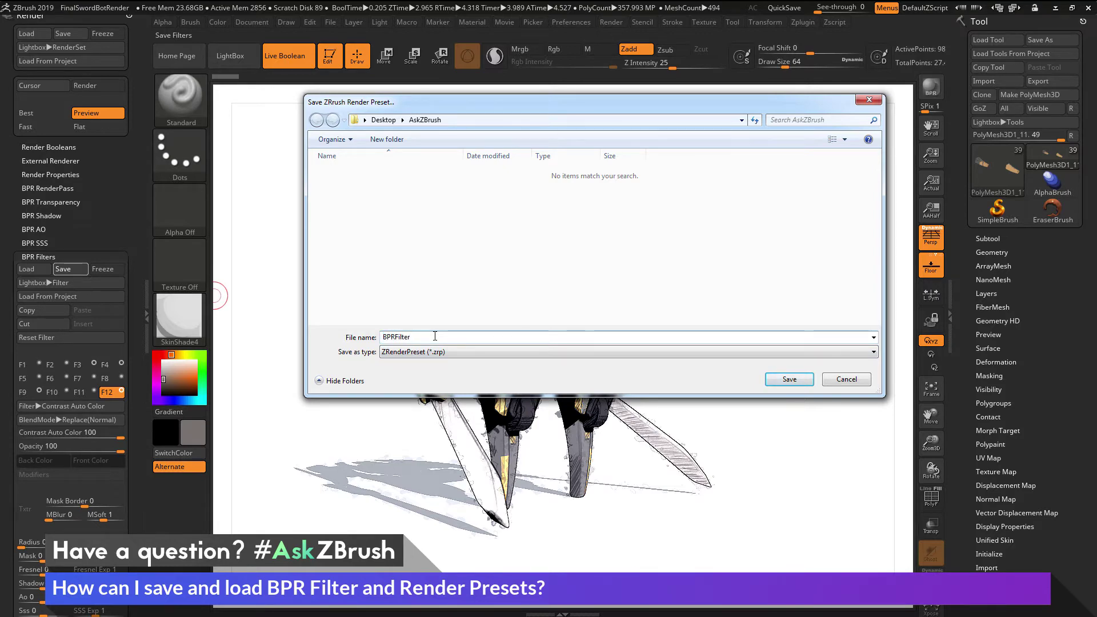
pyautogui.press('Return')
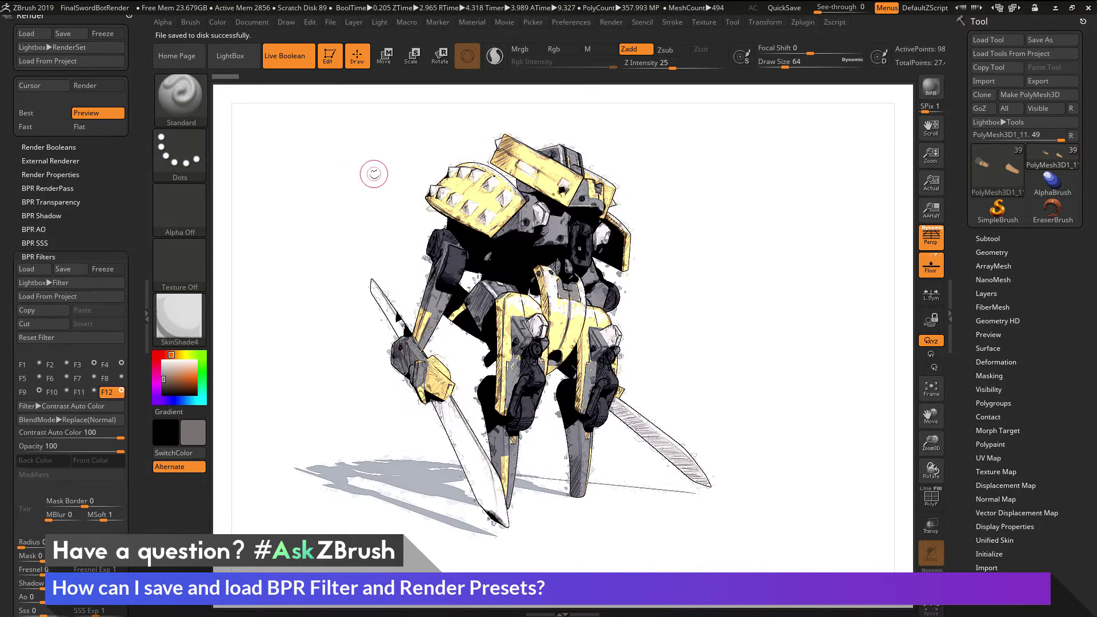
# Save the full render settings as RenderPresets.zrp, then cancel the reopened save dialog
pyautogui.scroll(1, 119, 181)
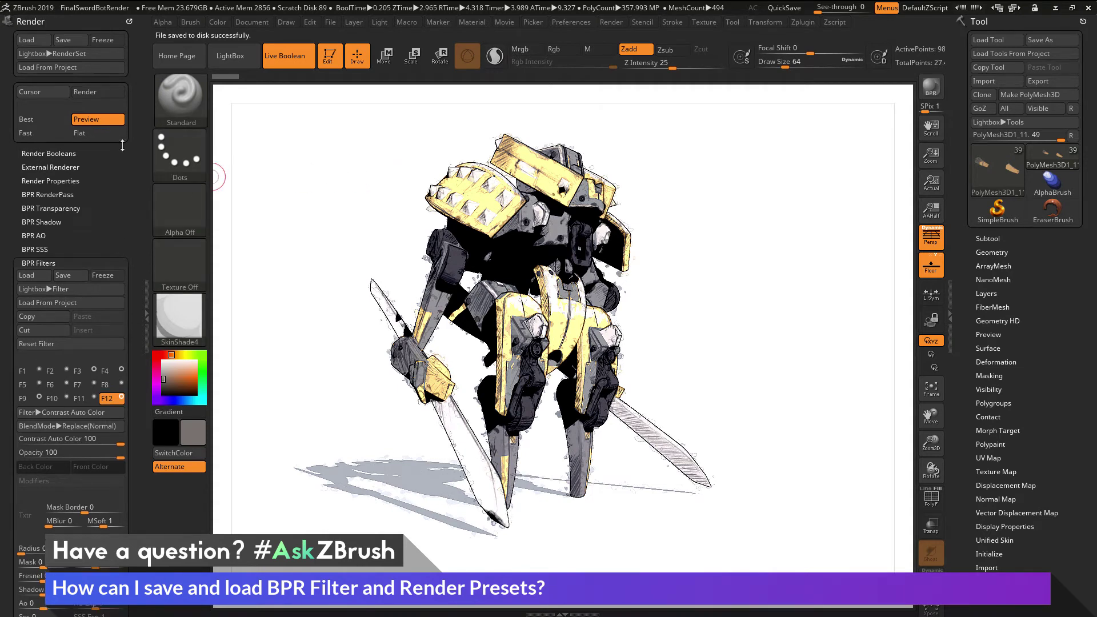
pyautogui.click(64, 40)
pyautogui.click(430, 336)
pyautogui.moveTo(431, 336); pyautogui.dragTo(375, 338)
pyautogui.write('RenderPresets')
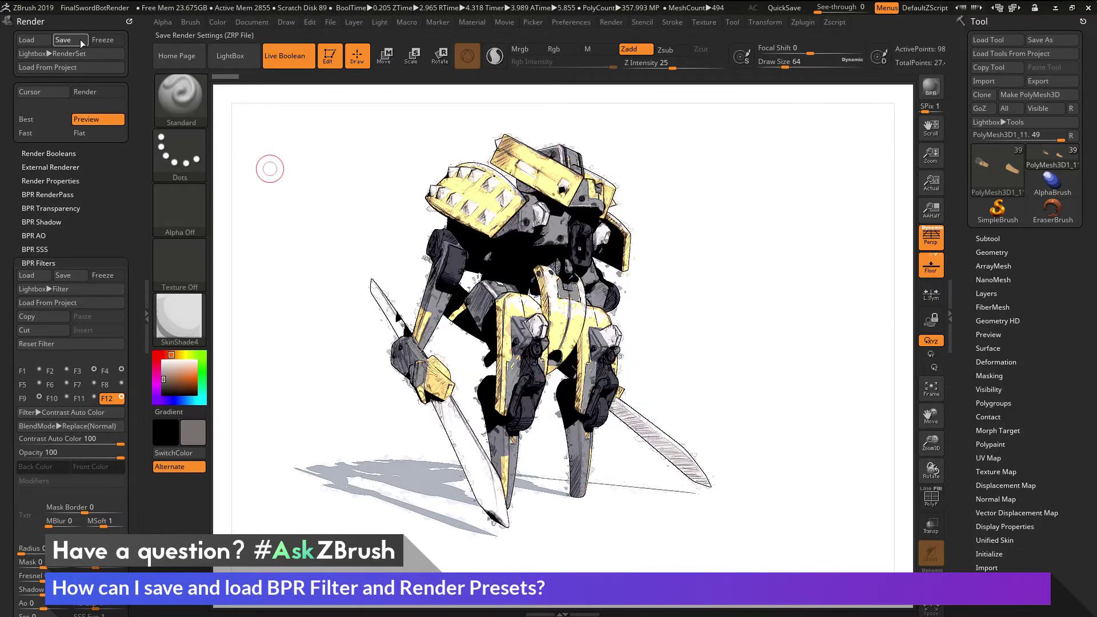
pyautogui.click(80, 39)
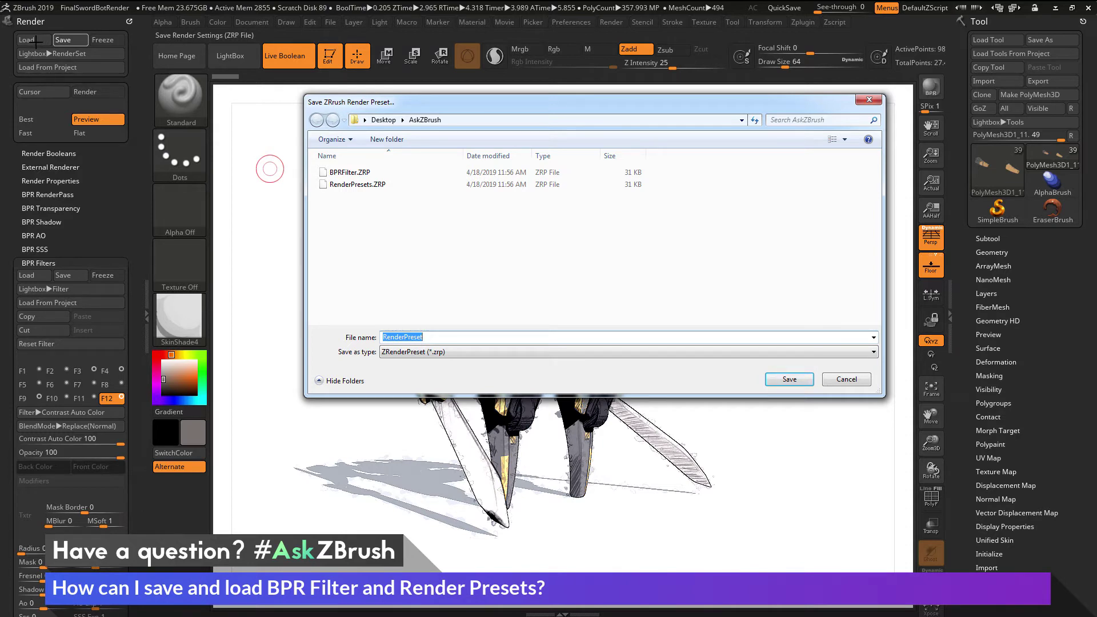
pyautogui.click(847, 380)
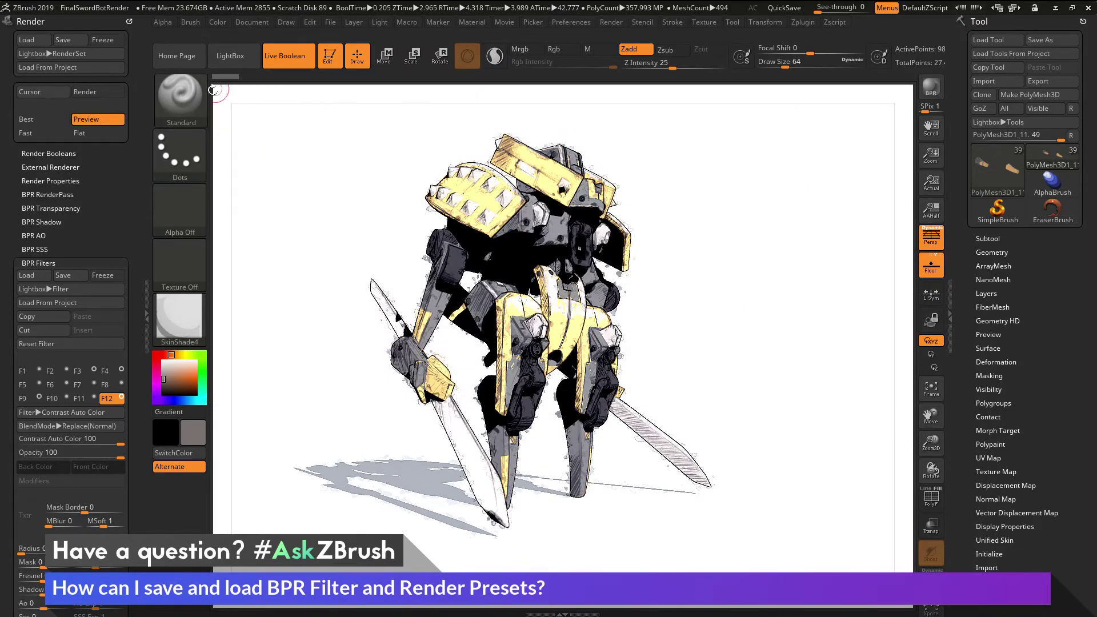
# Toggle LightBox between the RenderSet and Filters tabs, ending on the Filters ZRP presets
pyautogui.click(228, 61)
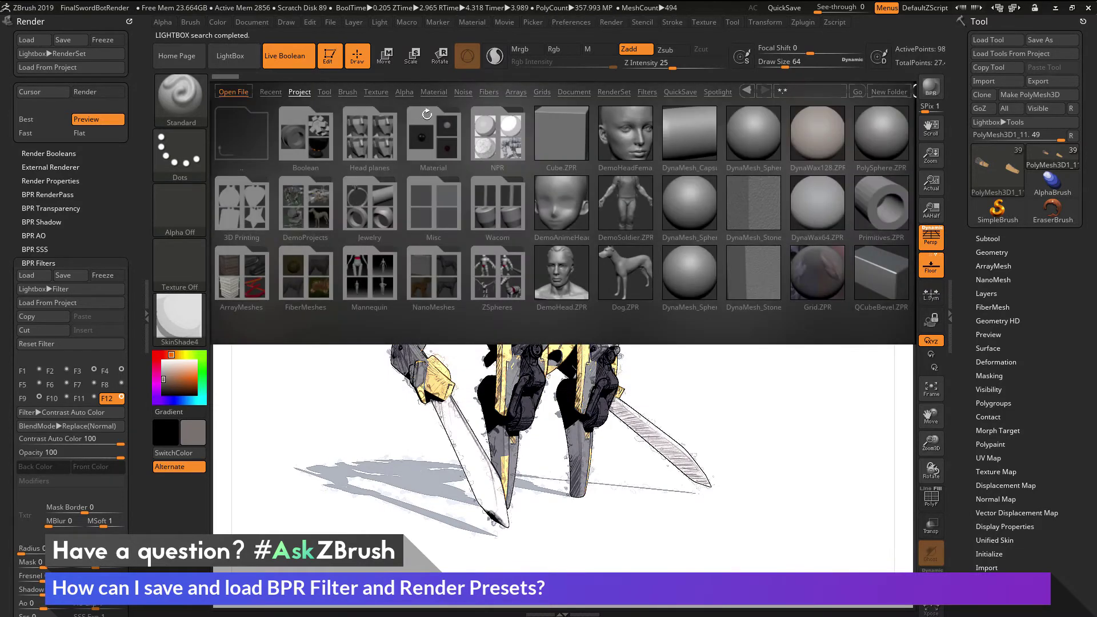
pyautogui.click(614, 92)
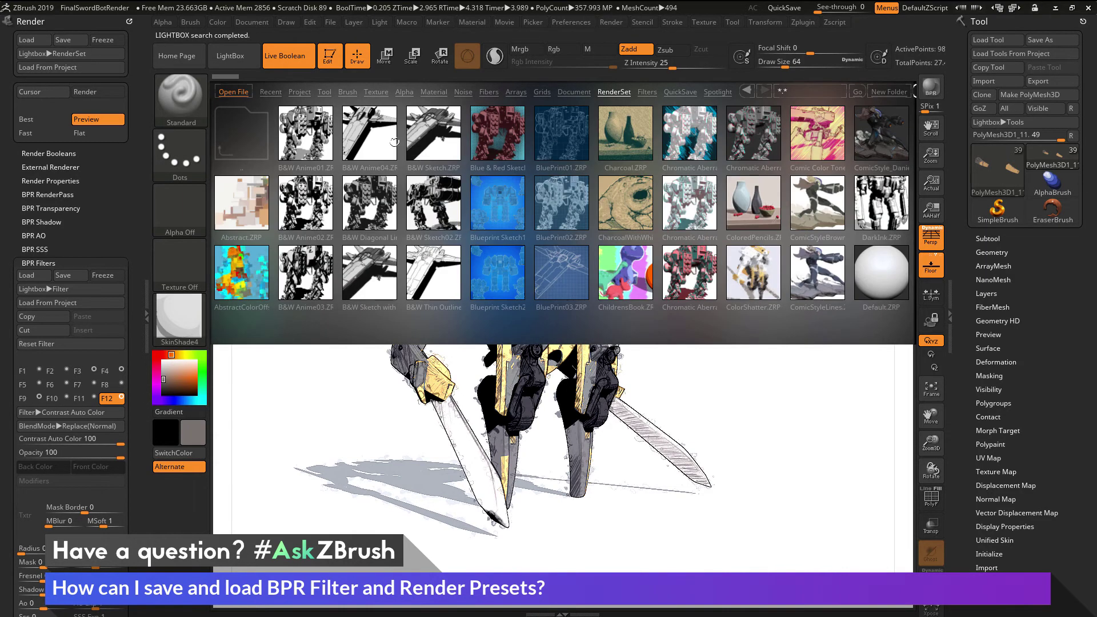
pyautogui.click(647, 92)
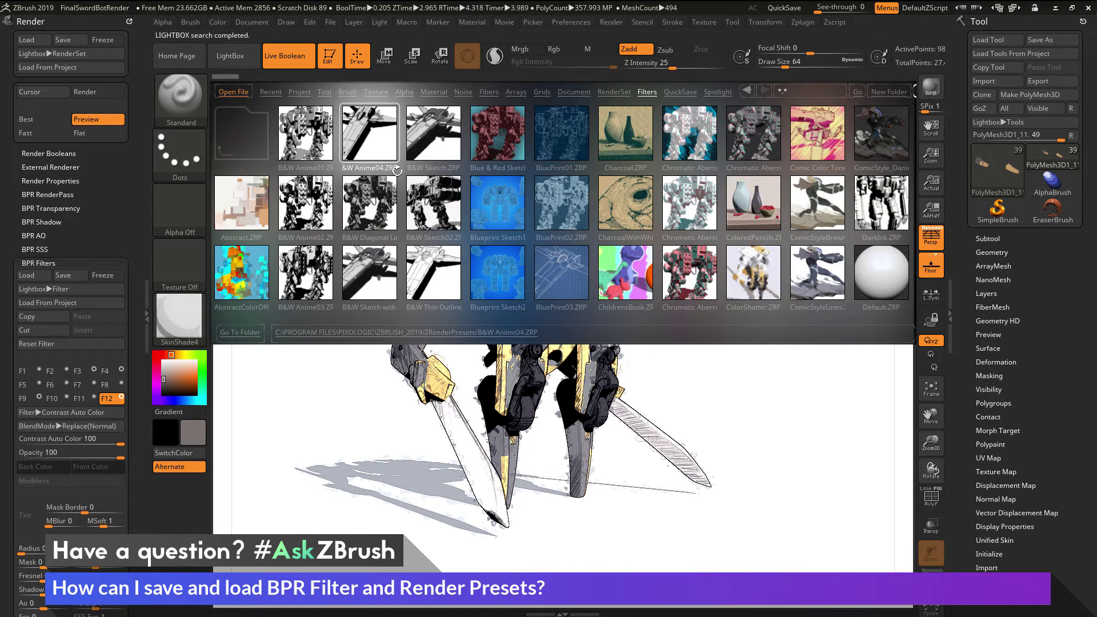
pyautogui.click(608, 93)
pyautogui.click(646, 92)
pyautogui.click(606, 92)
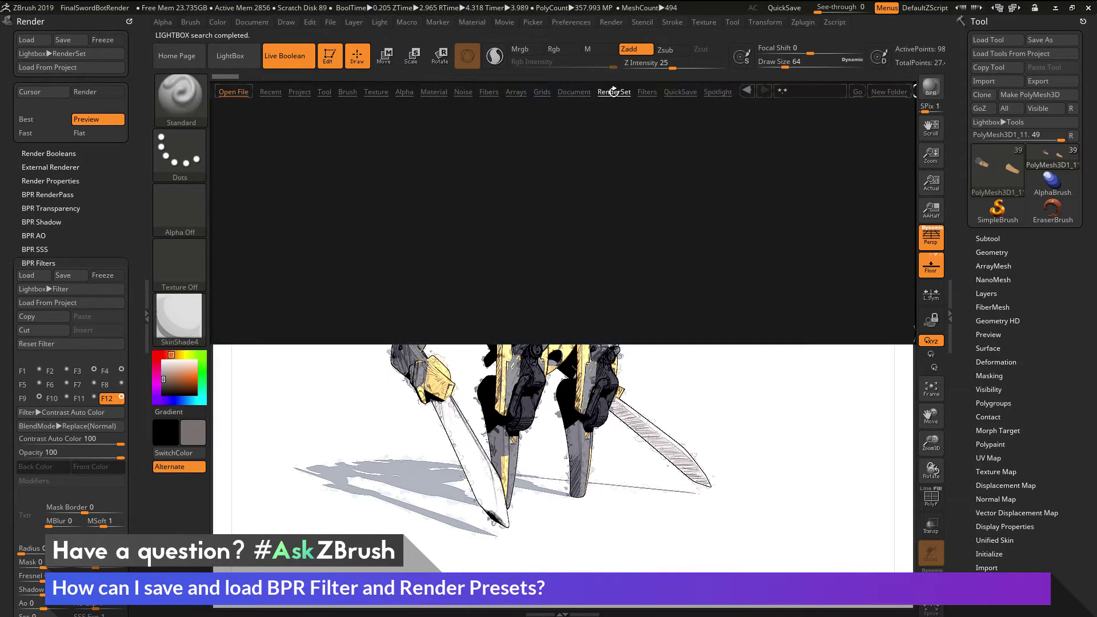
pyautogui.click(647, 92)
pyautogui.click(614, 92)
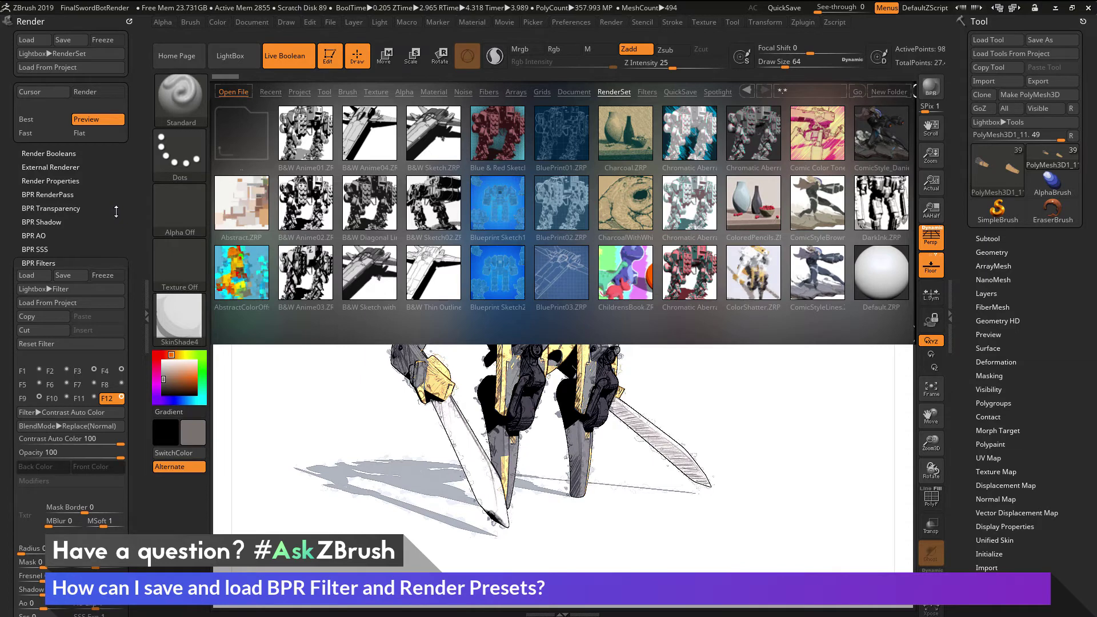
pyautogui.click(644, 92)
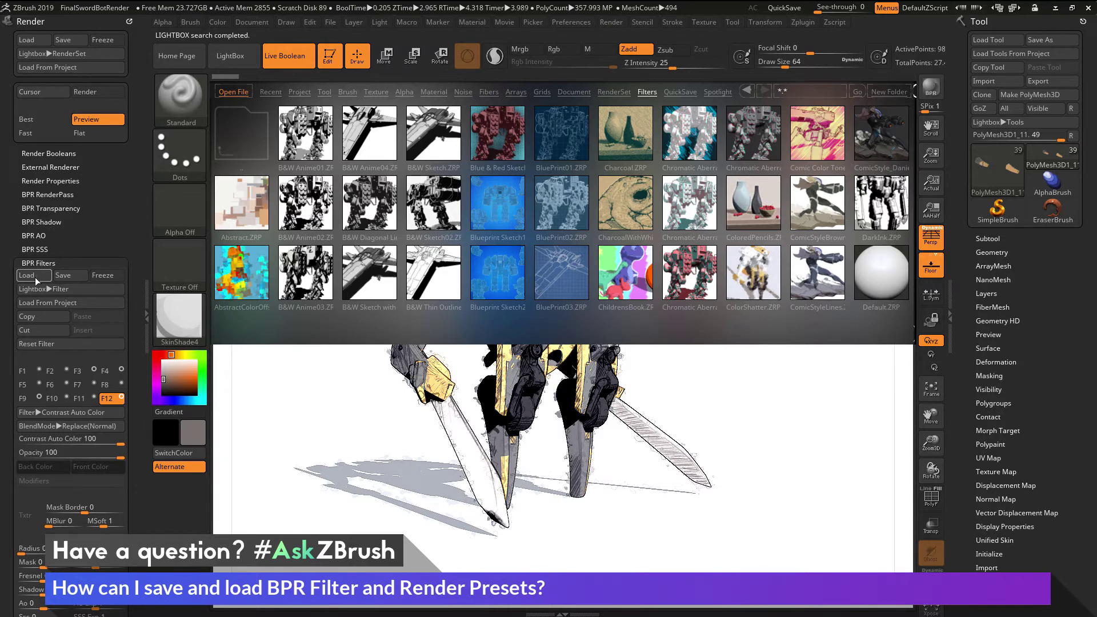
# Check the BPR Shadow and Render Properties settings, then apply CharcoalWithWhite.ZRP from LightBox Filters
pyautogui.moveTo(83, 249); pyautogui.dragTo(131, 209)
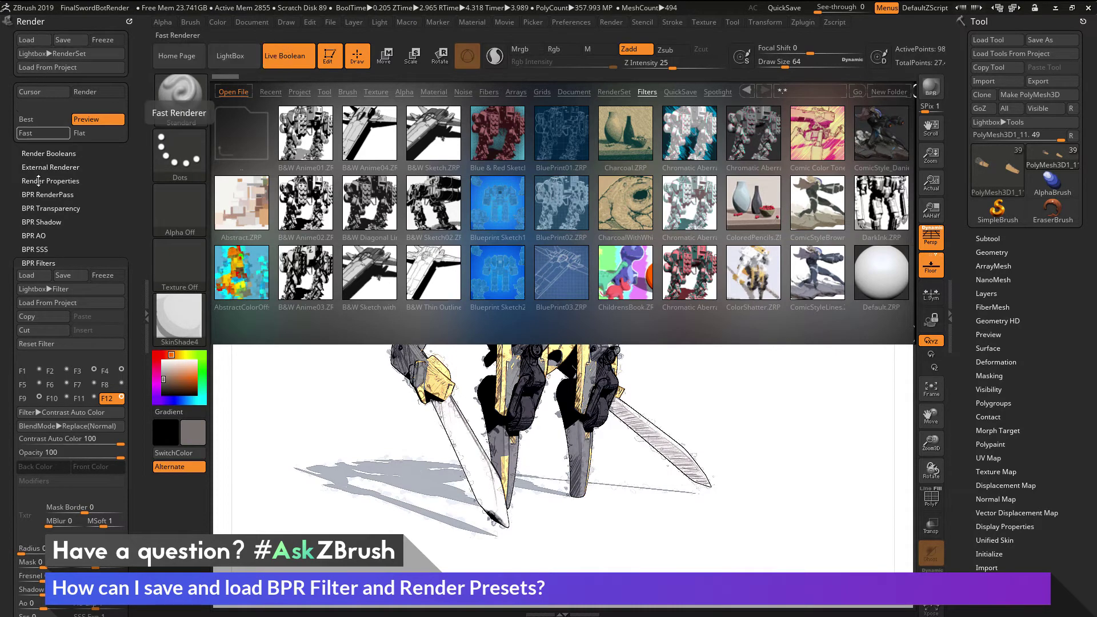
pyautogui.keyDown('shift'); pyautogui.click(46, 222); pyautogui.keyUp('shift')
pyautogui.keyDown('shift'); pyautogui.click(53, 195); pyautogui.keyUp('shift')
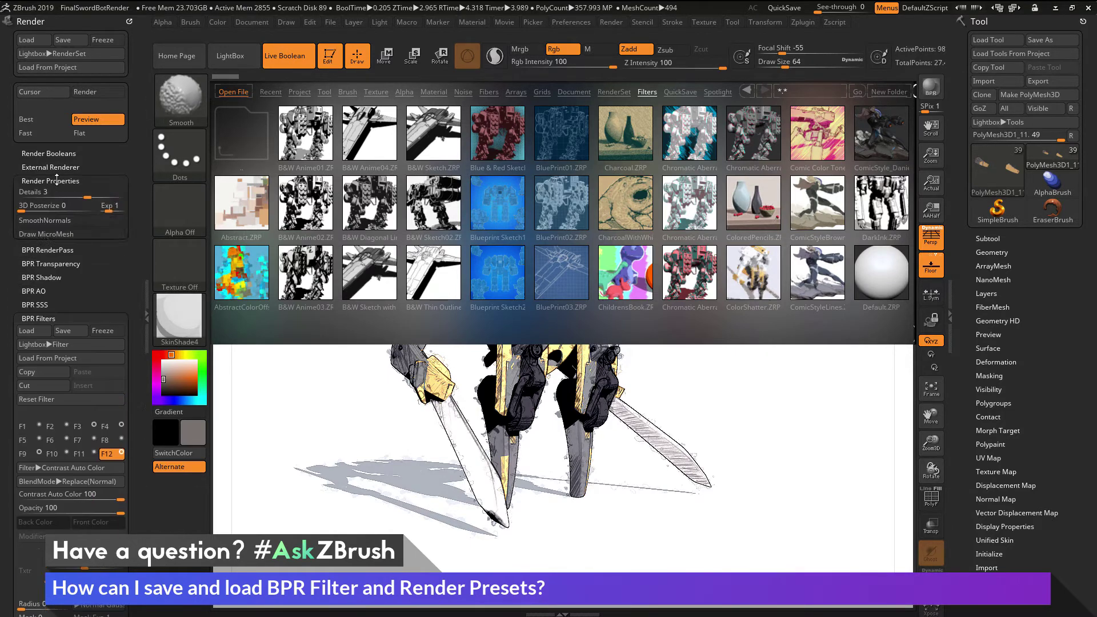
pyautogui.keyDown('shift'); pyautogui.click(53, 195); pyautogui.keyUp('shift')
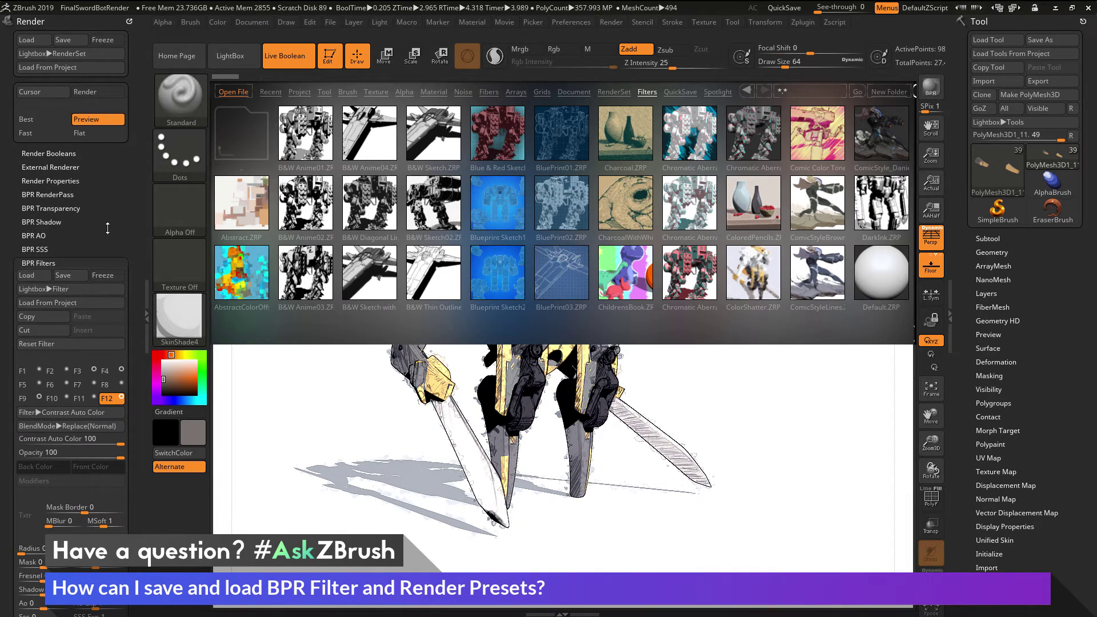
pyautogui.scroll(-5, 68, 240)
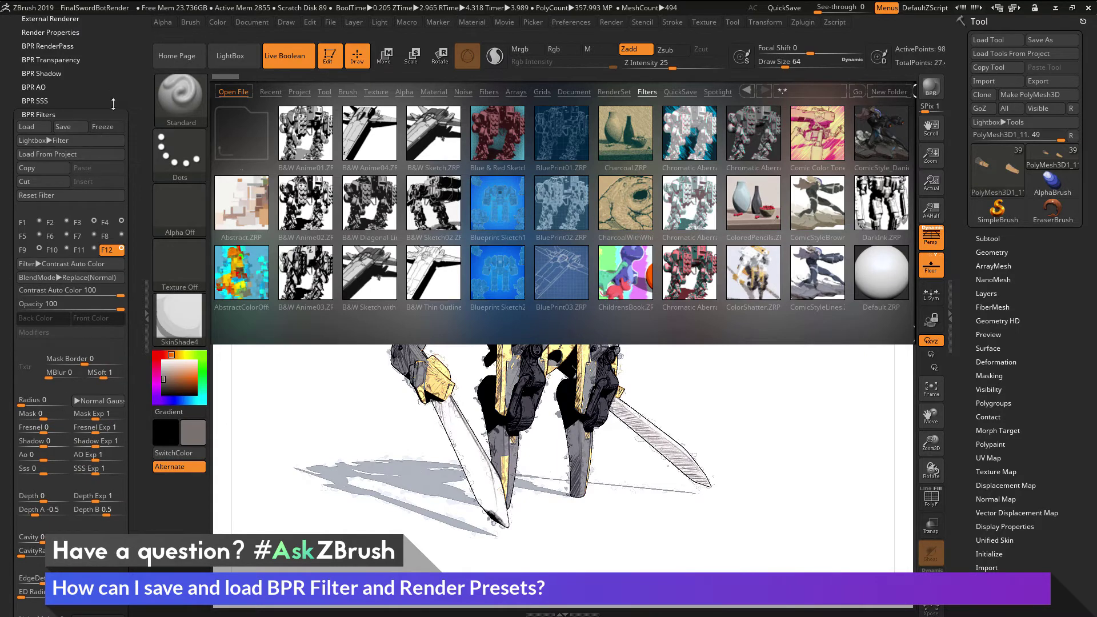
pyautogui.scroll(5, 113, 178)
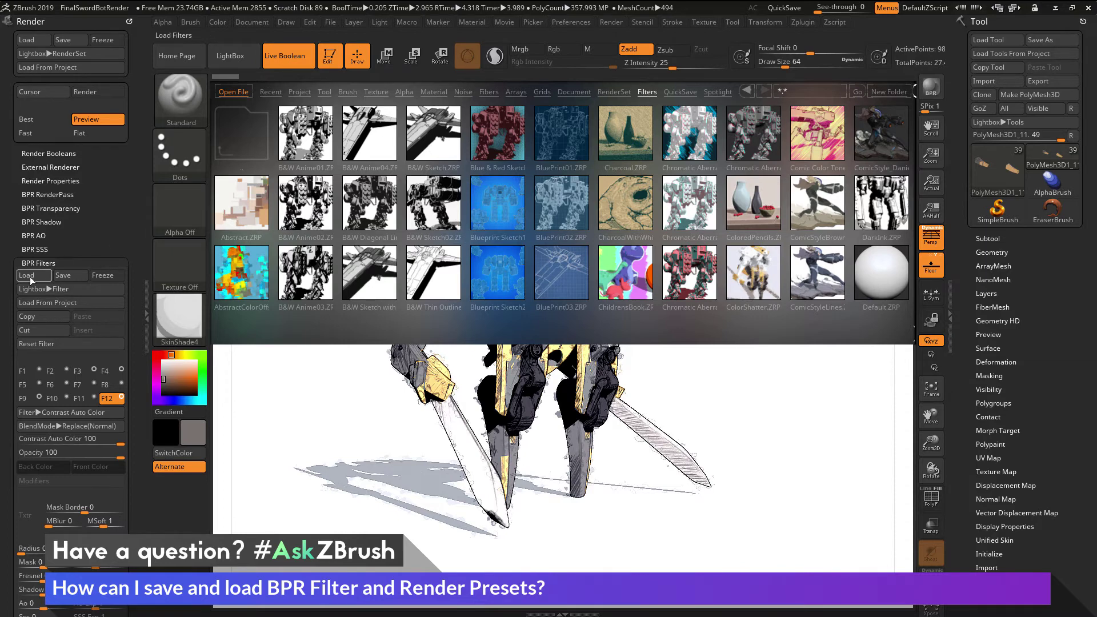
pyautogui.doubleClick(638, 208)
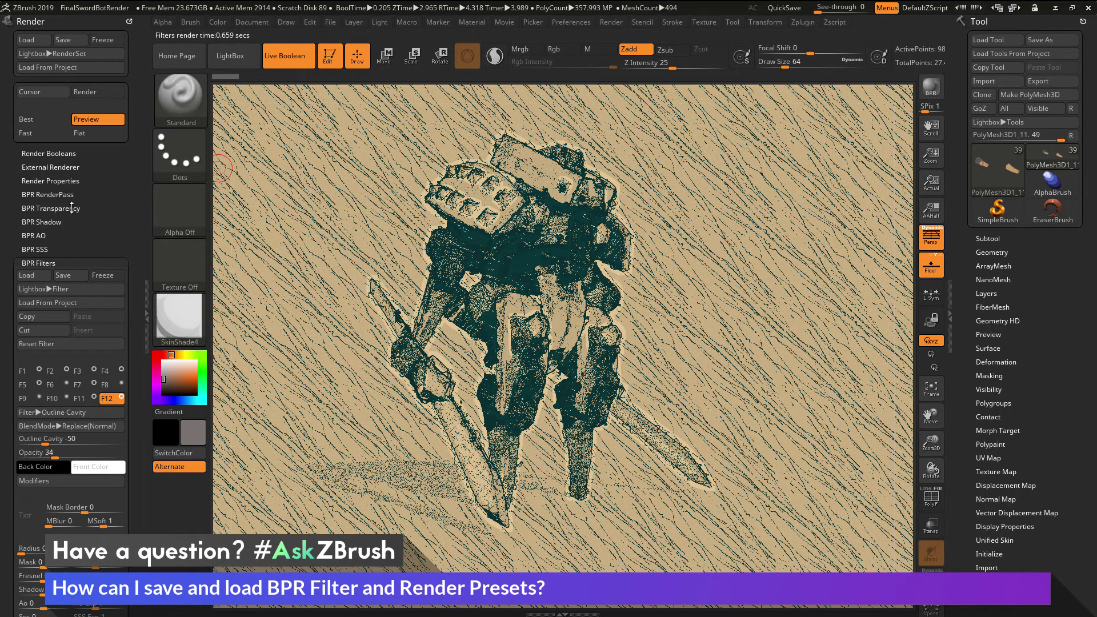
# Load the CharcoalWithWhite render preset from LightBox's RenderSet tab, then reopen LightBox
pyautogui.press(',')
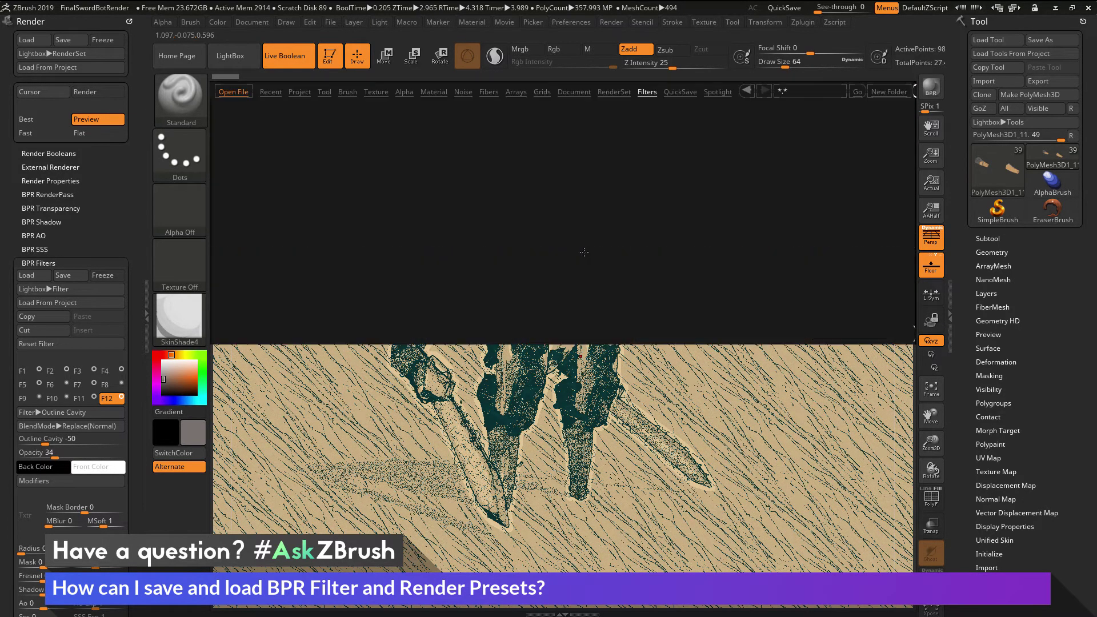
pyautogui.click(617, 92)
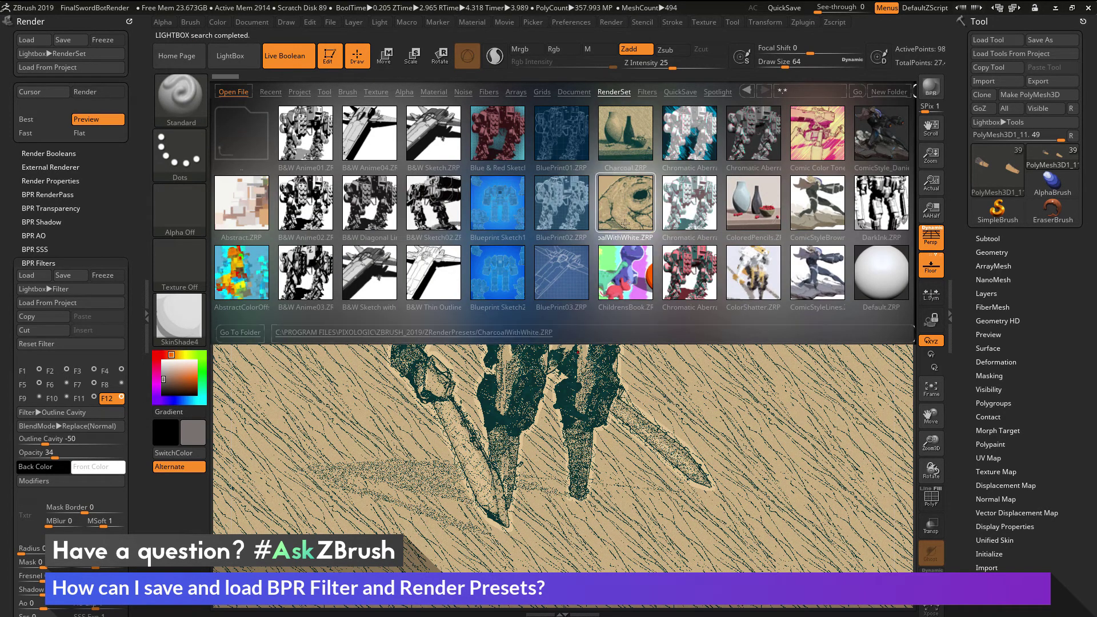
pyautogui.click(32, 40)
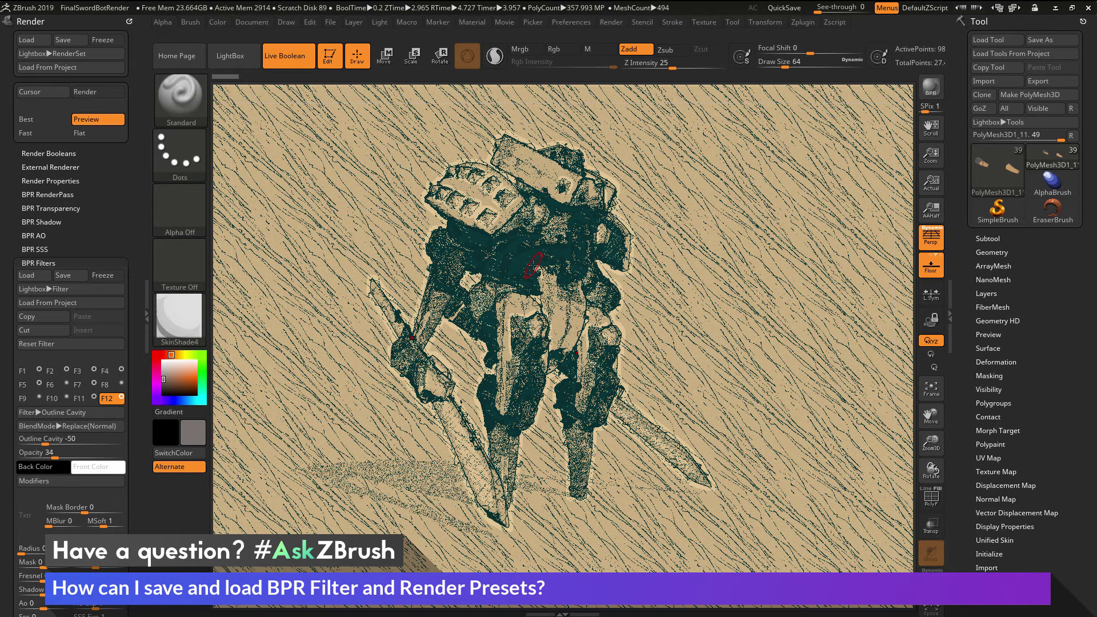
pyautogui.press(',')
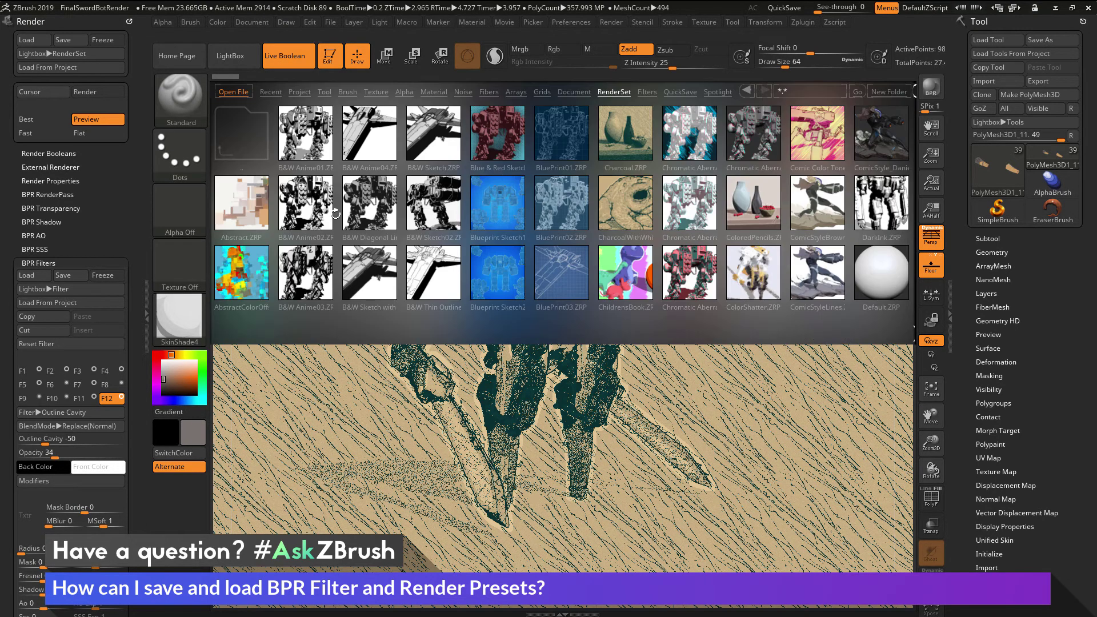
# Pick B&W Anime04.ZRP via BPR Filters Save, then switch LightBox back to Filters presets
pyautogui.click(72, 277)
pyautogui.click(373, 136)
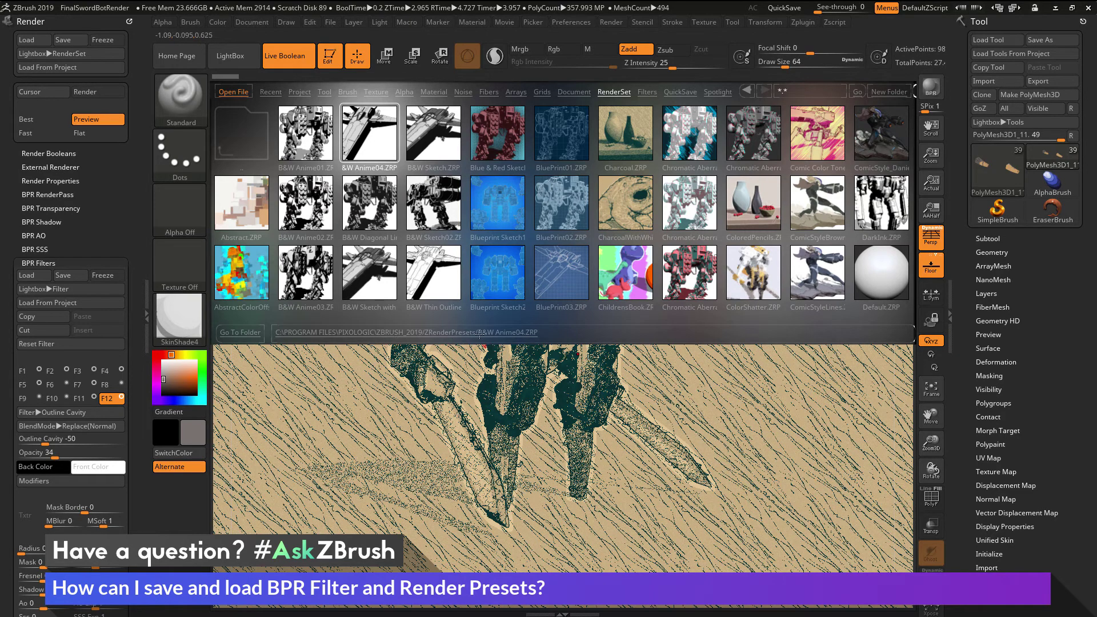
pyautogui.click(647, 92)
pyautogui.click(650, 92)
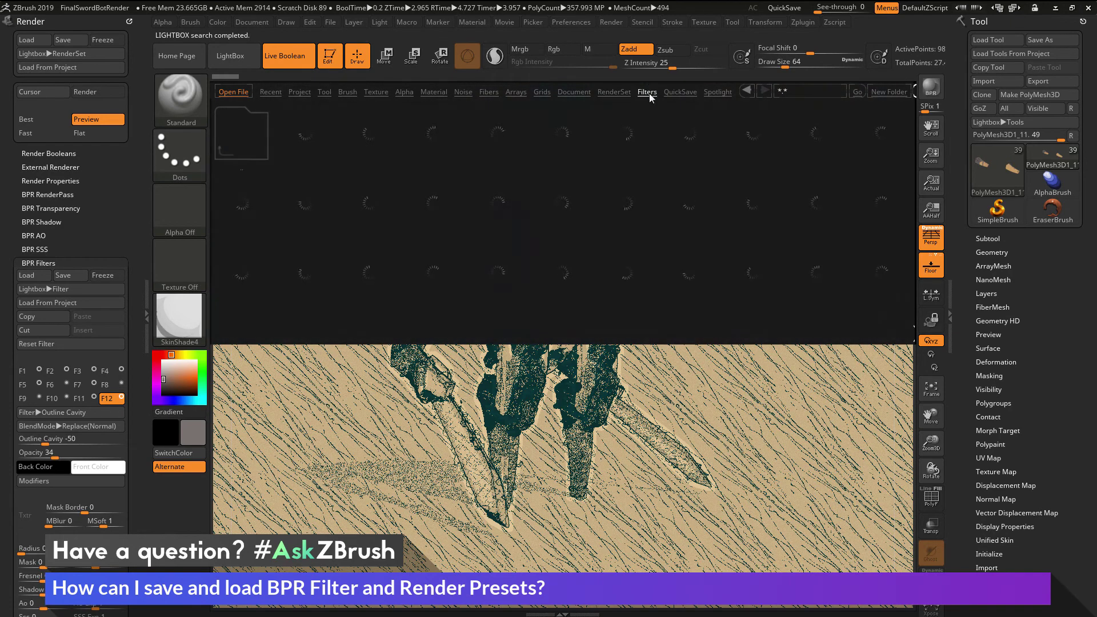
pyautogui.click(620, 93)
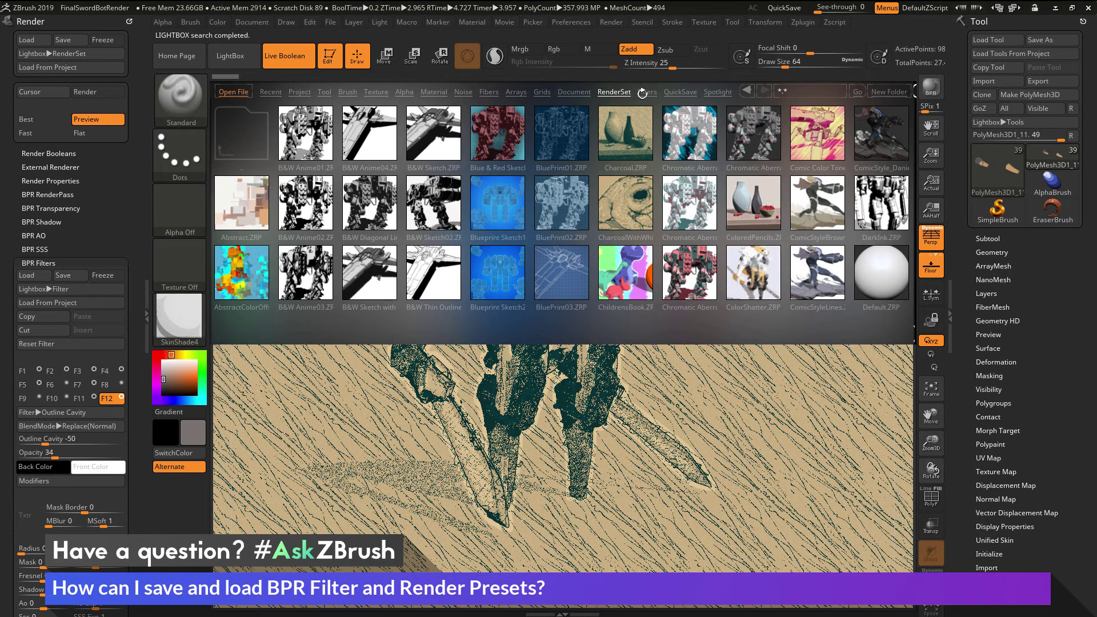
pyautogui.click(644, 92)
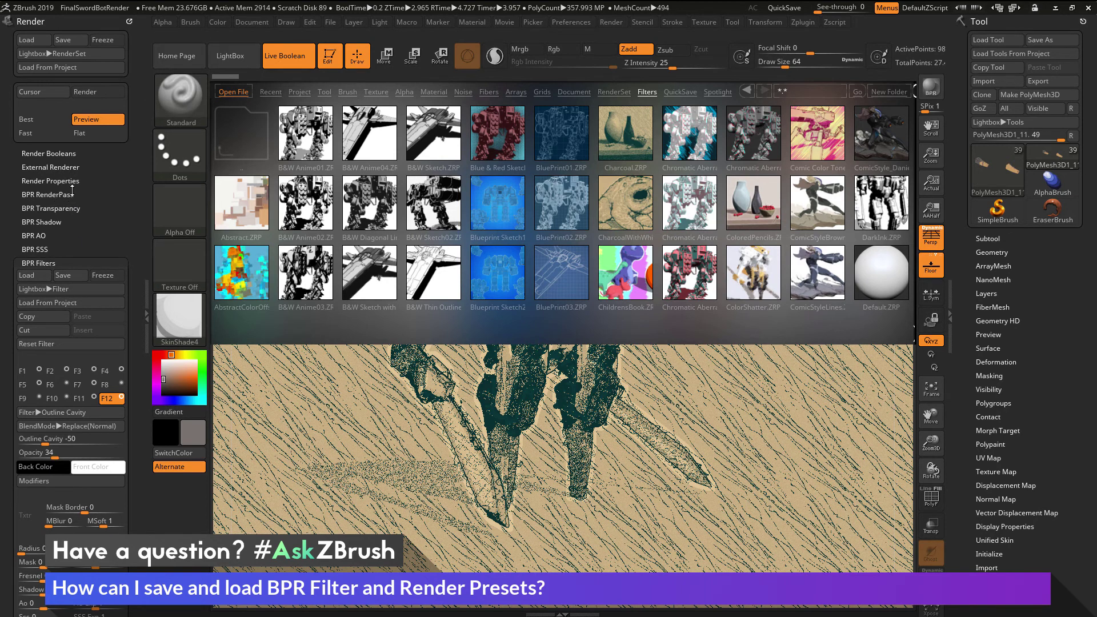
pyautogui.press('shift')
# Apply ChildrensBook.ZRP from the Filters list and close LightBox to view the striped render
pyautogui.doubleClick(631, 265)
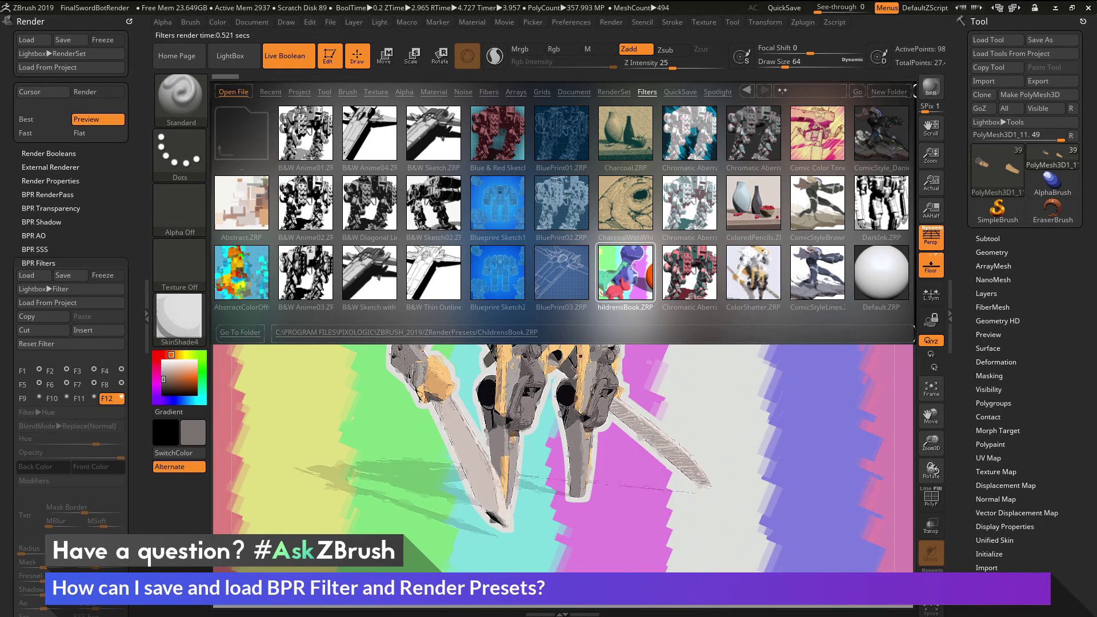
pyautogui.press(',')
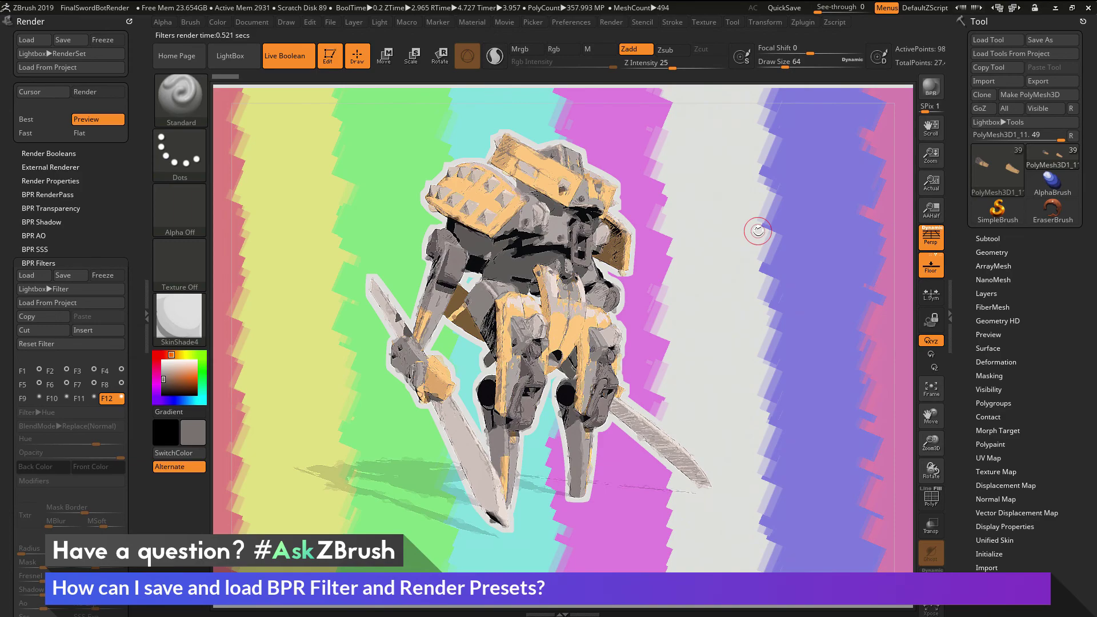